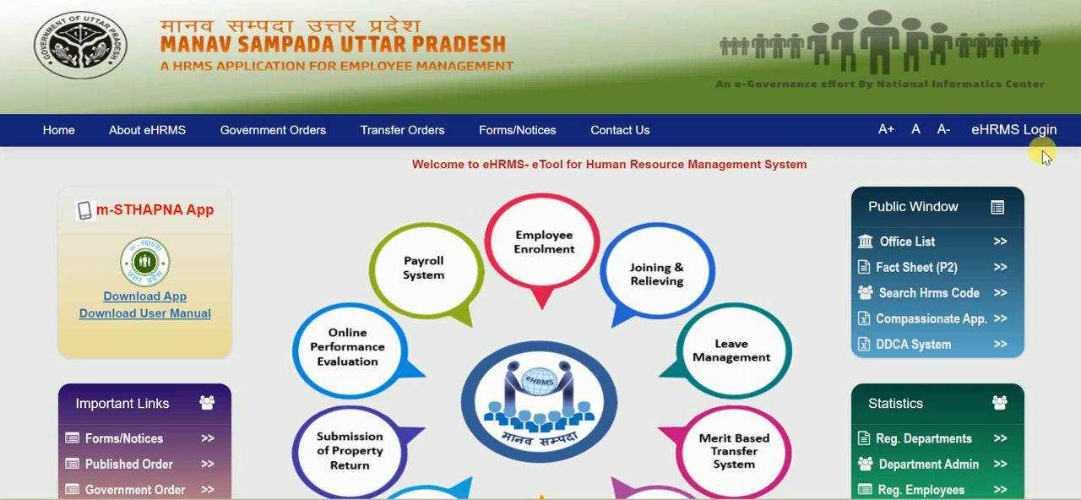
Step: Open the eHRMS user login form and select the user department
left_click(1015, 128)
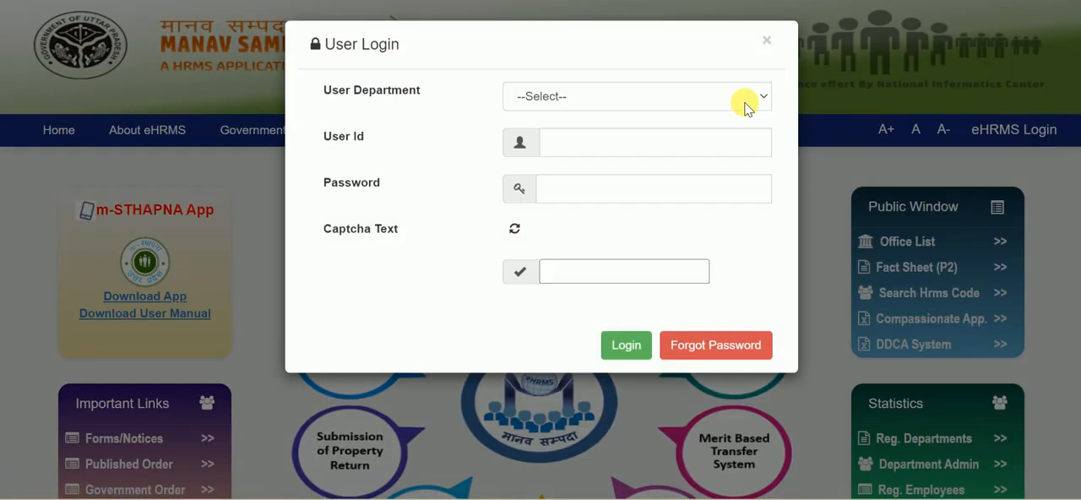
left_click(600, 101)
left_click(579, 138)
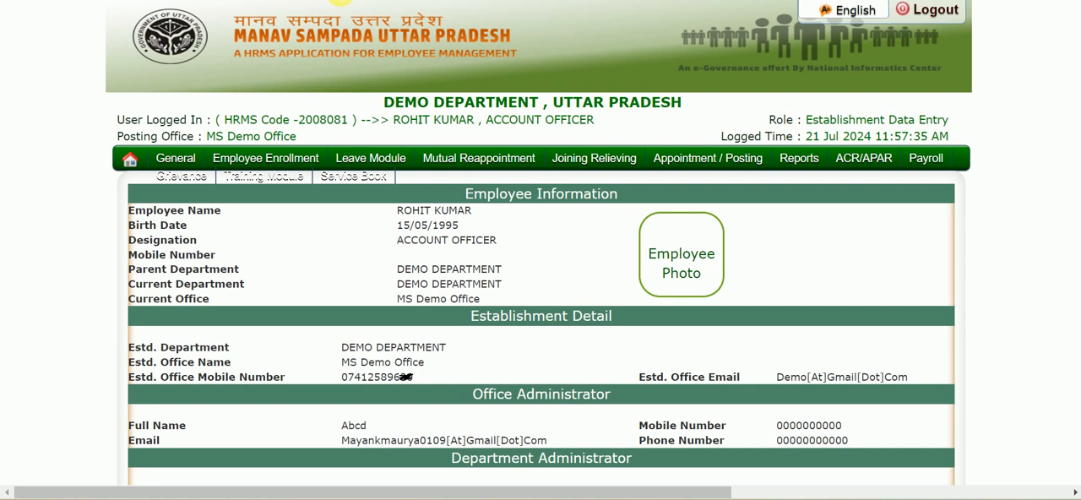
Step: Open the Update Reporting Officer page for the logged-in employee
mouse_move(178, 165)
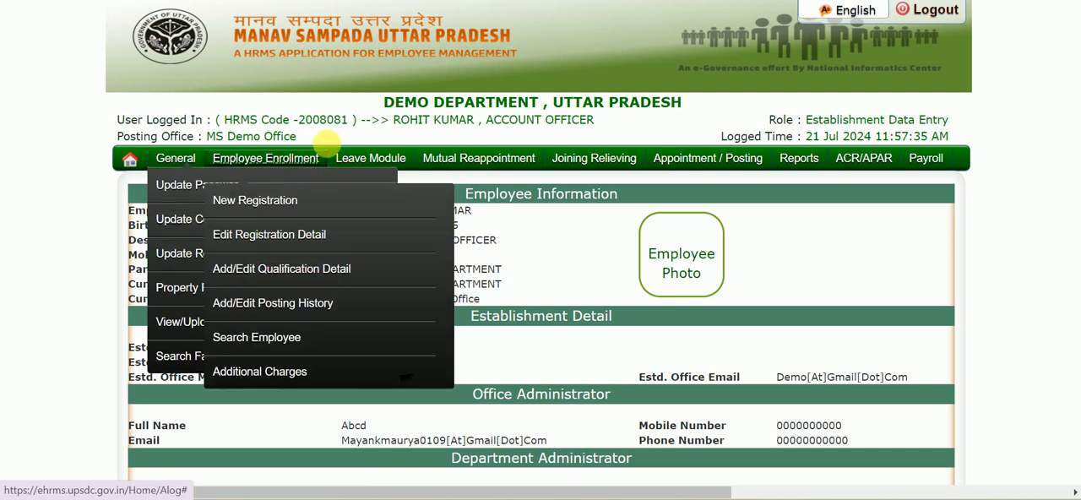
mouse_move(370, 161)
mouse_move(359, 185)
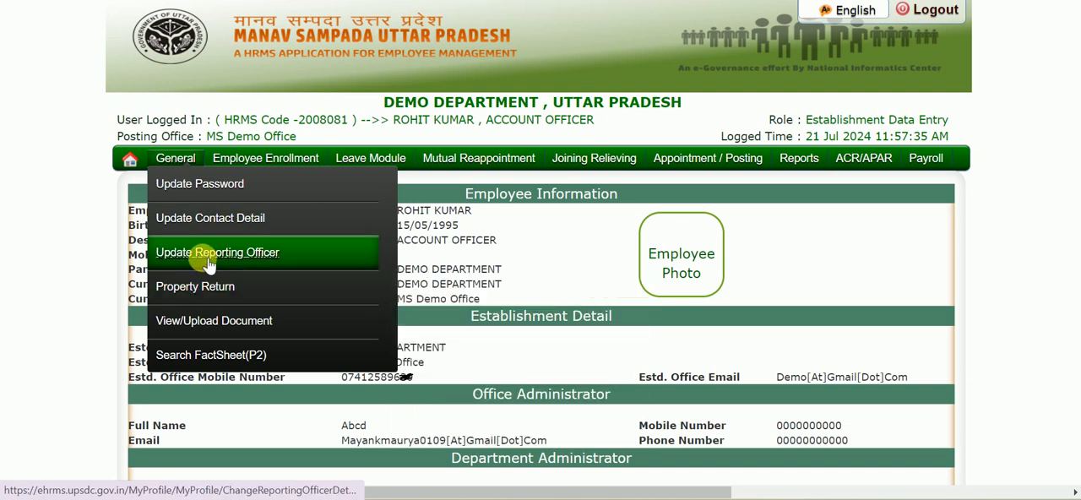
left_click(208, 264)
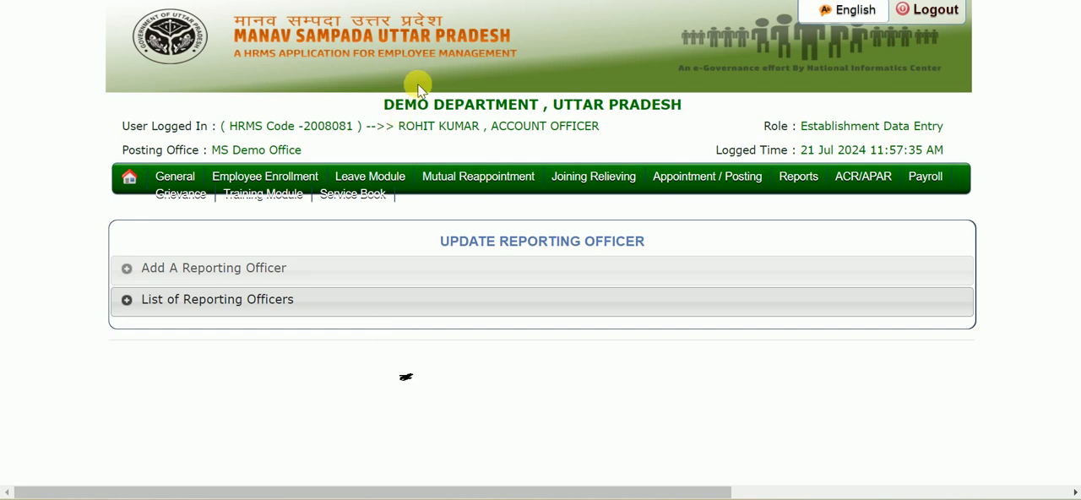
Step: Expand the list of reporting officers and open the Leave service entry for editing
scroll(415, 325, "down", 1)
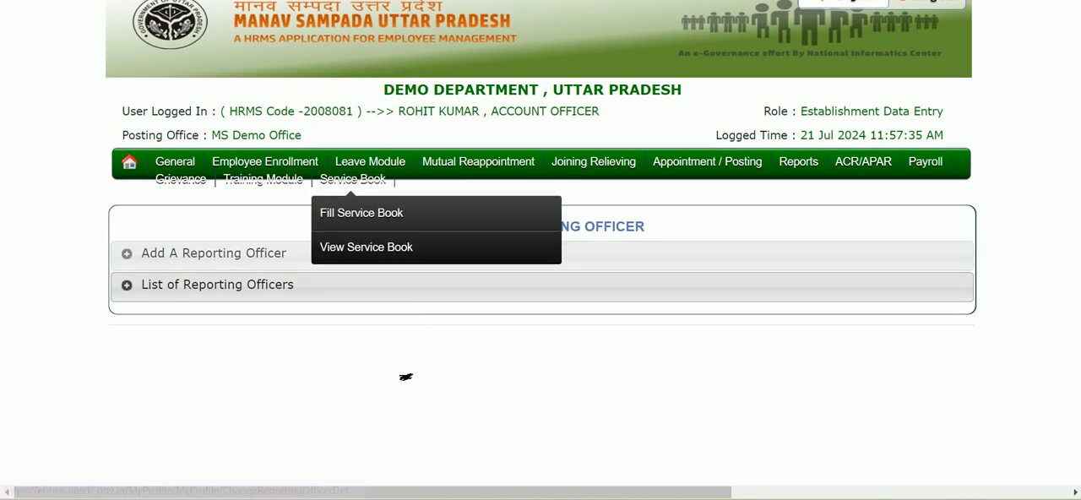
mouse_move(283, 162)
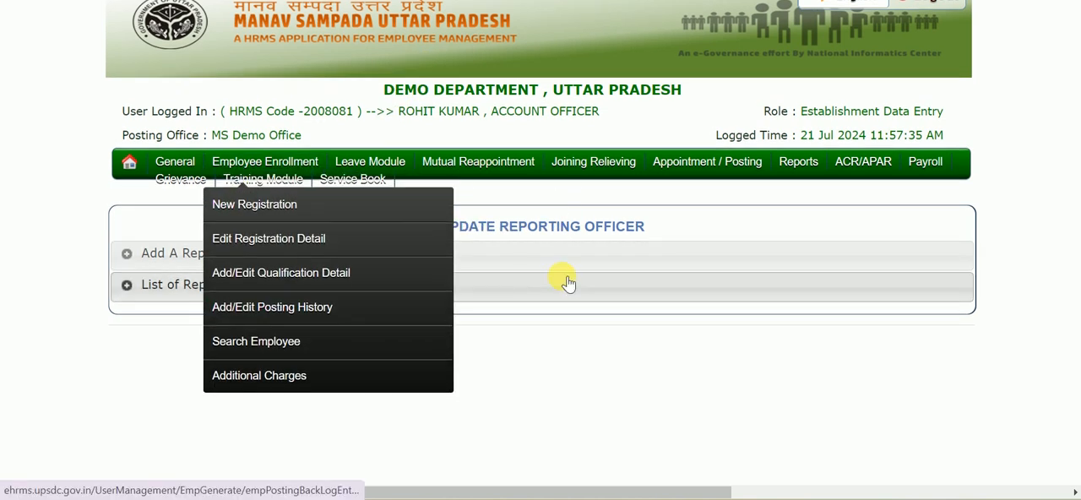
left_click(519, 292)
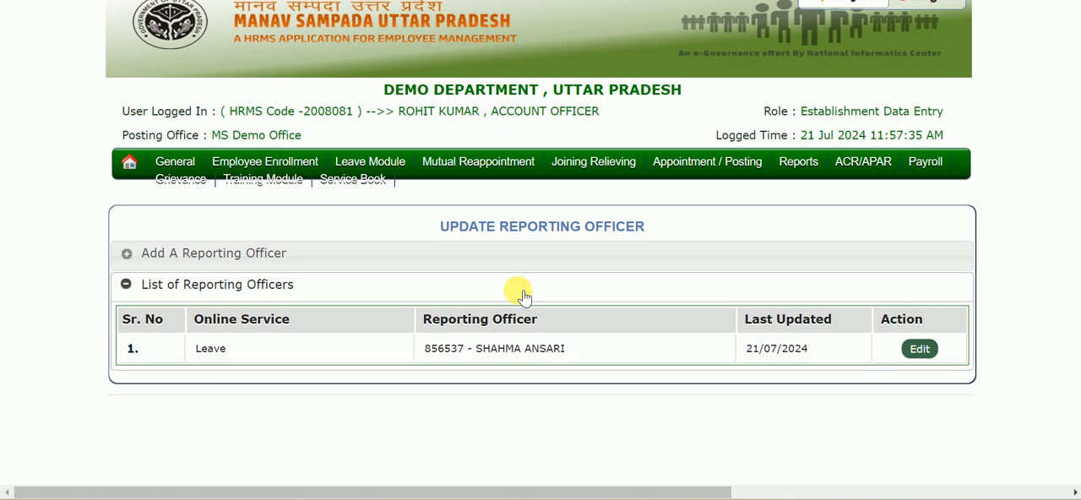
left_click(918, 349)
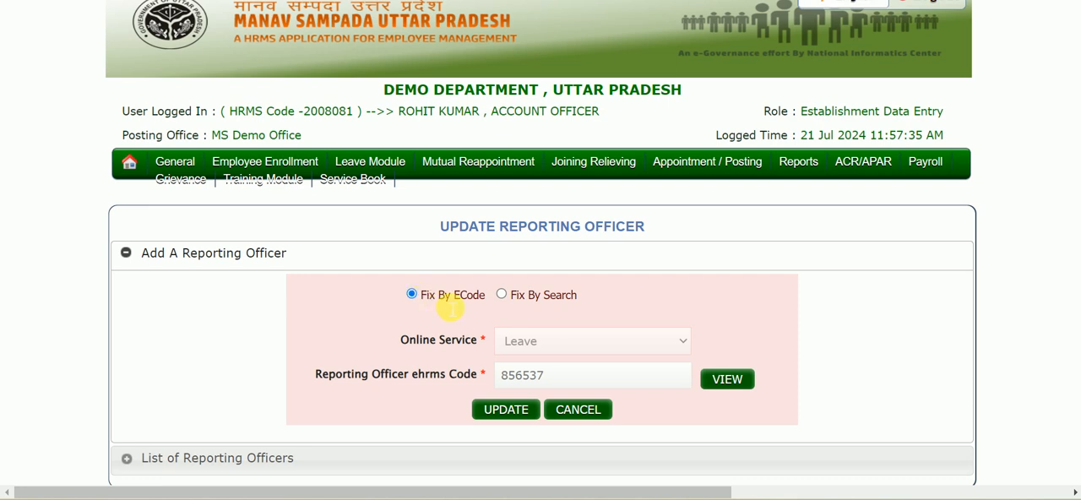
Step: Switch the reporting officer form to Fix By Search and review the department, district, office, designation and employee fields it requires
left_click(502, 295)
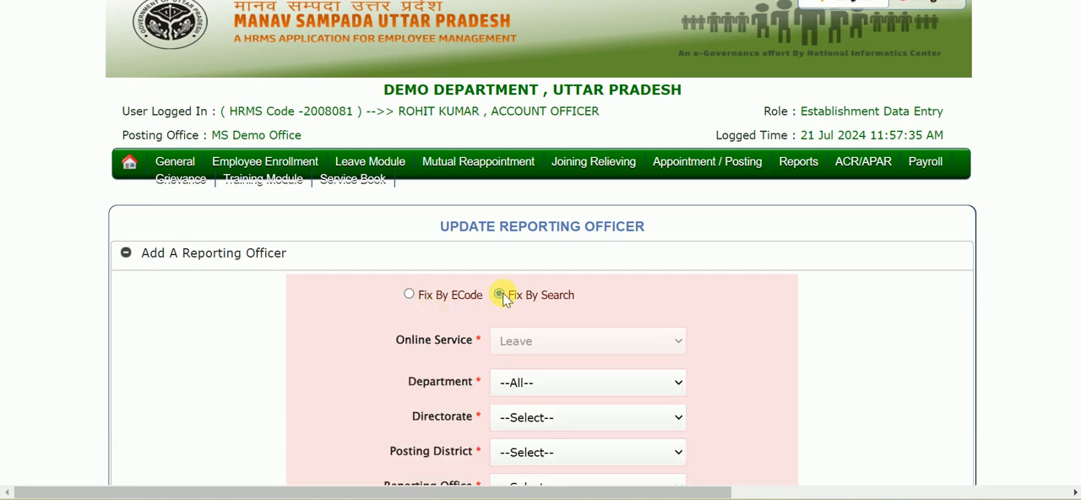
scroll(526, 335, "down", 1)
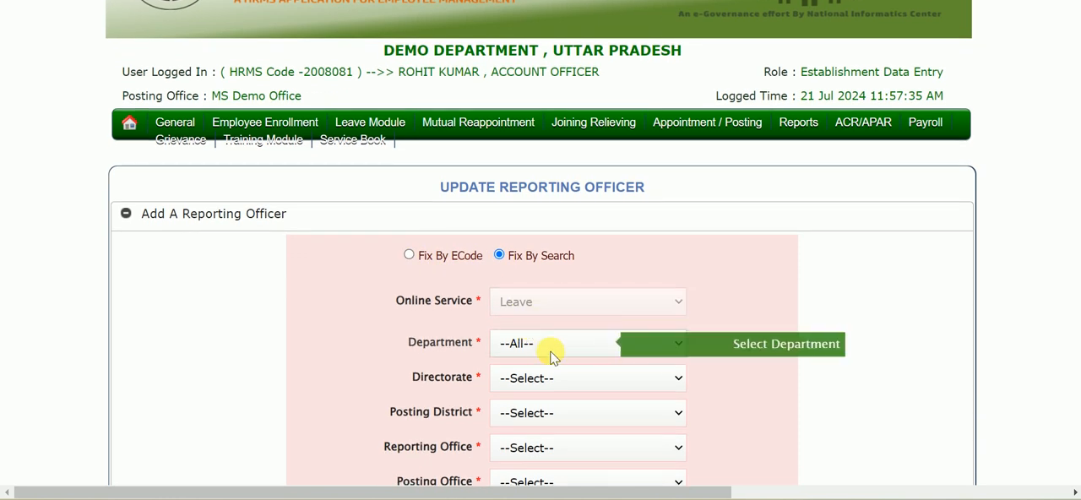
scroll(539, 353, "down", 1)
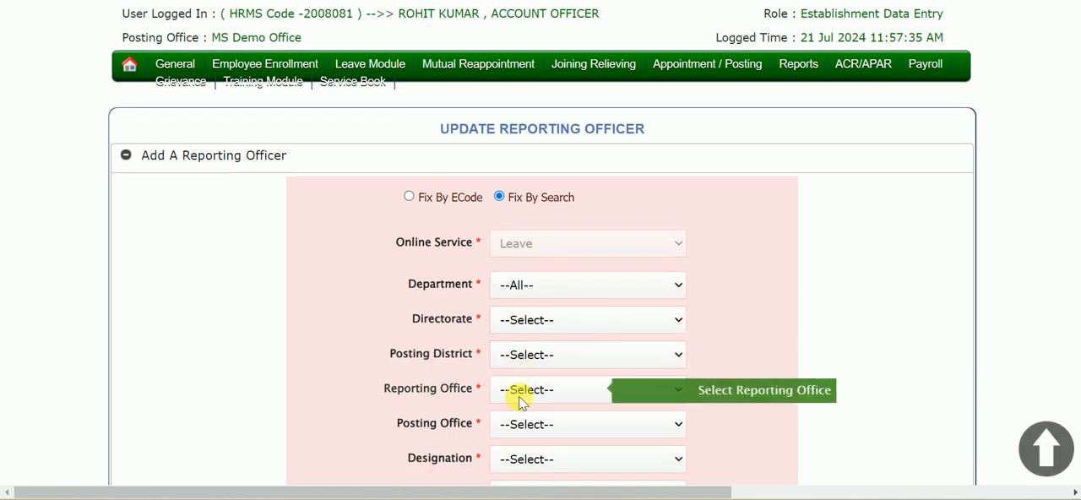
scroll(518, 393, "down", 1)
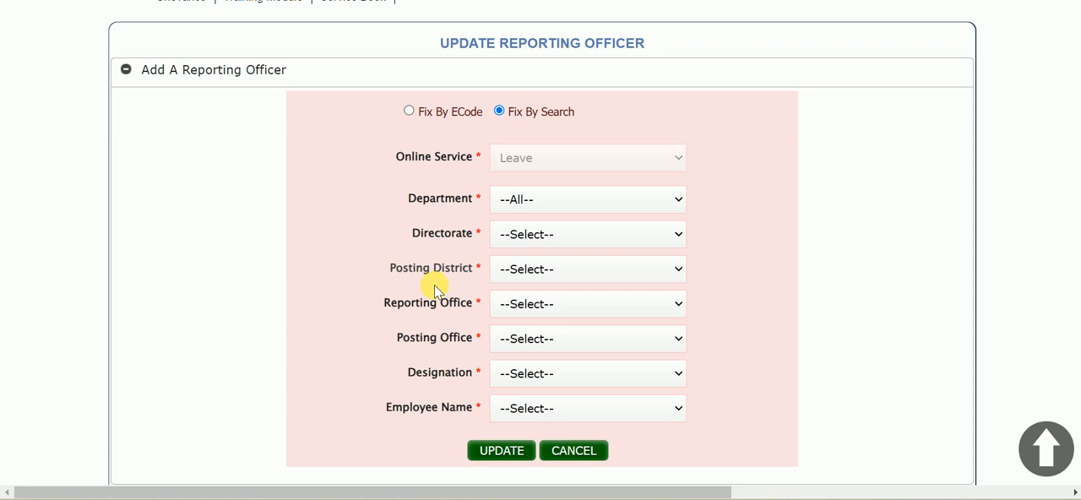
scroll(435, 287, "up", 1)
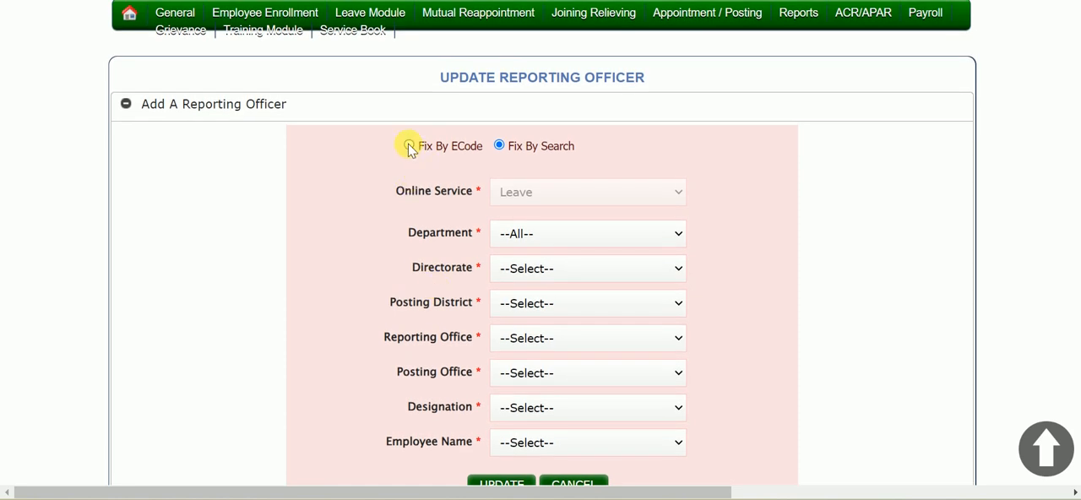
Step: Switch to Fix By ECode, replace the reporting officer's eHRMS code with the new officer's code, and view that officer's details
left_click(409, 147)
double_click(623, 227)
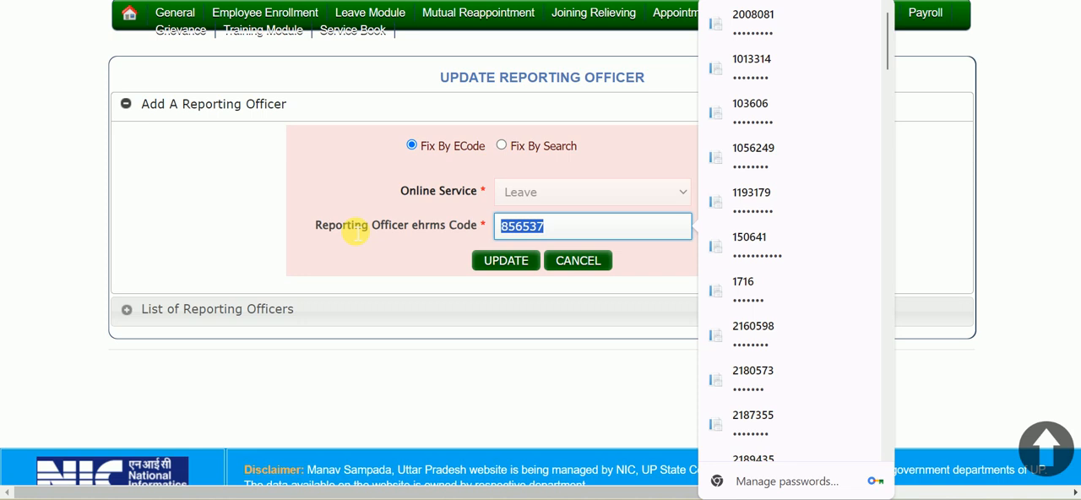
key("BackSpace")
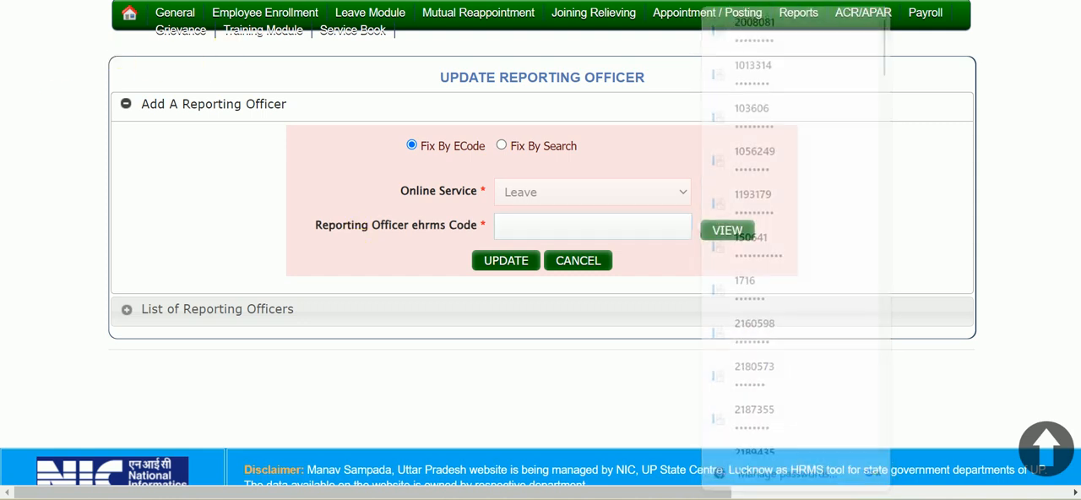
scroll(374, 238, "up", 3)
left_click(533, 403)
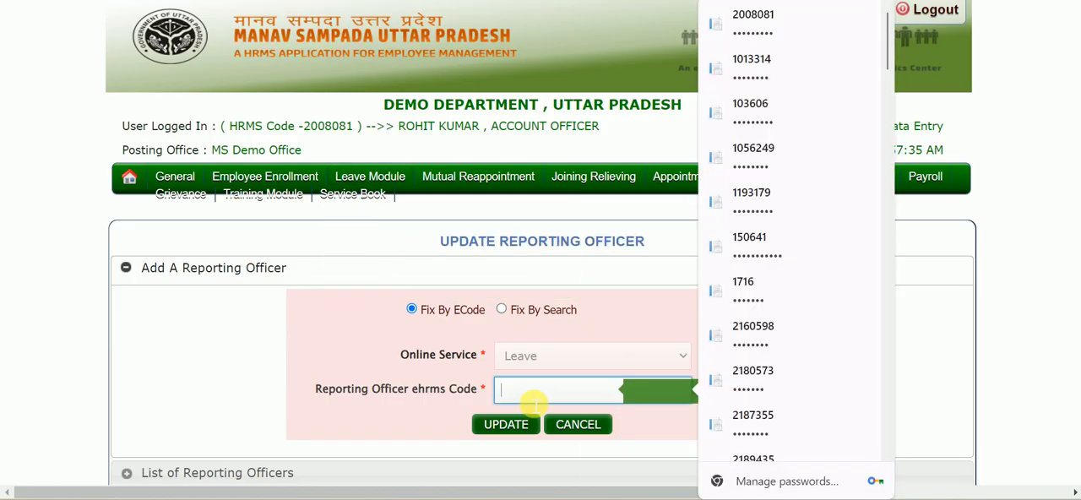
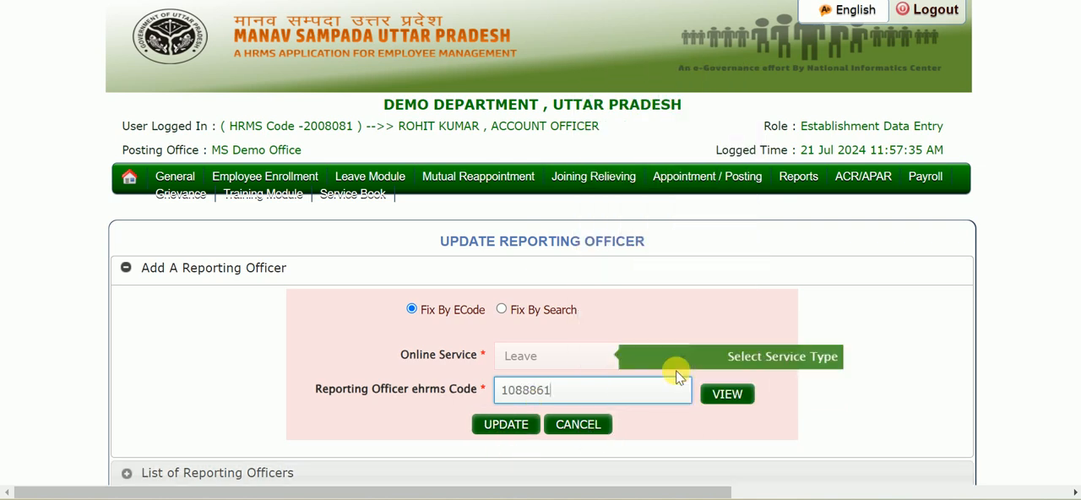
left_click(720, 398)
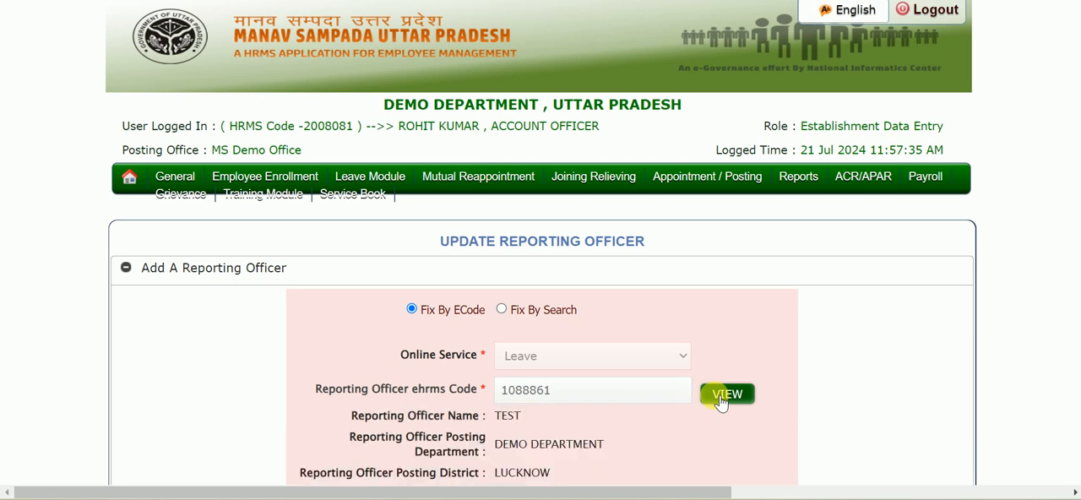
Step: Submit and confirm the reporting officer update for the Leave service
scroll(591, 405, "down", 3)
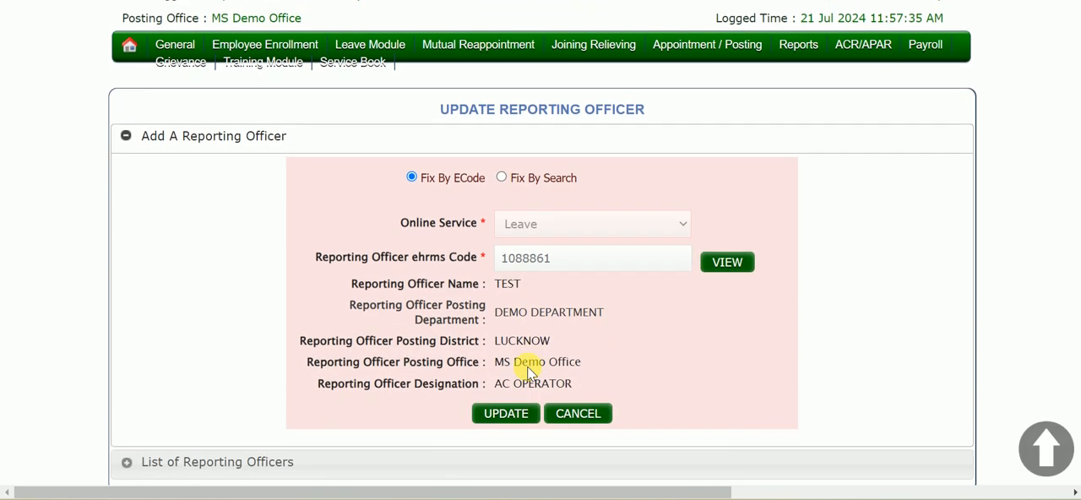
left_click(506, 408)
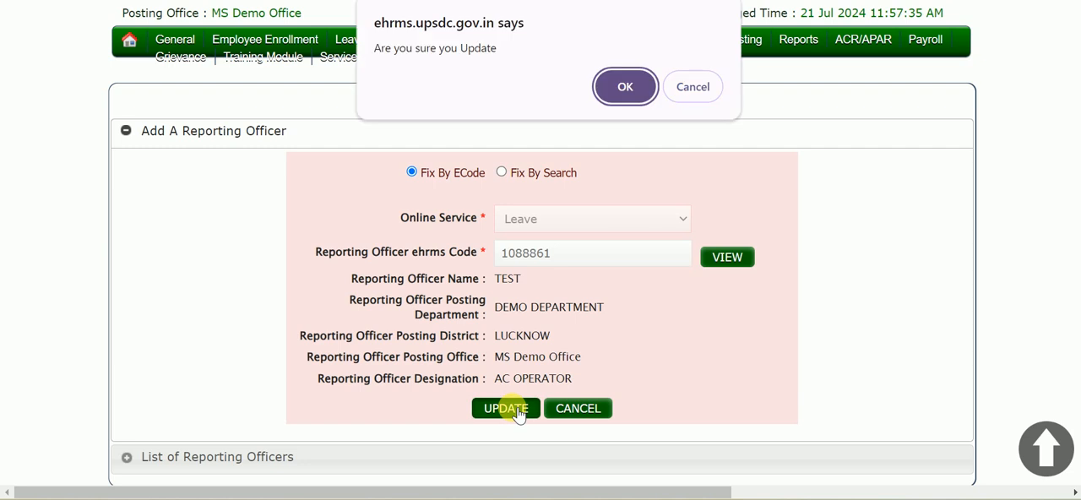
left_click(622, 85)
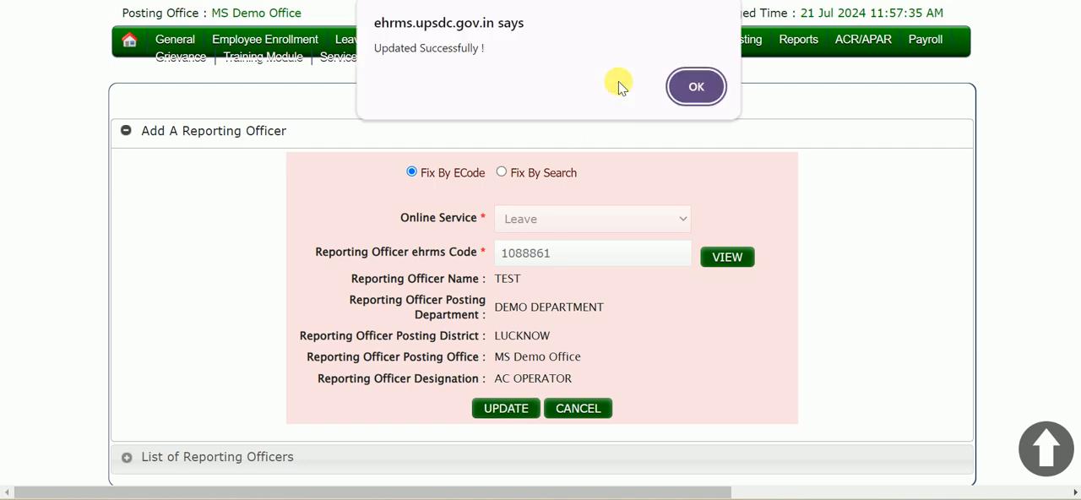
left_click(690, 90)
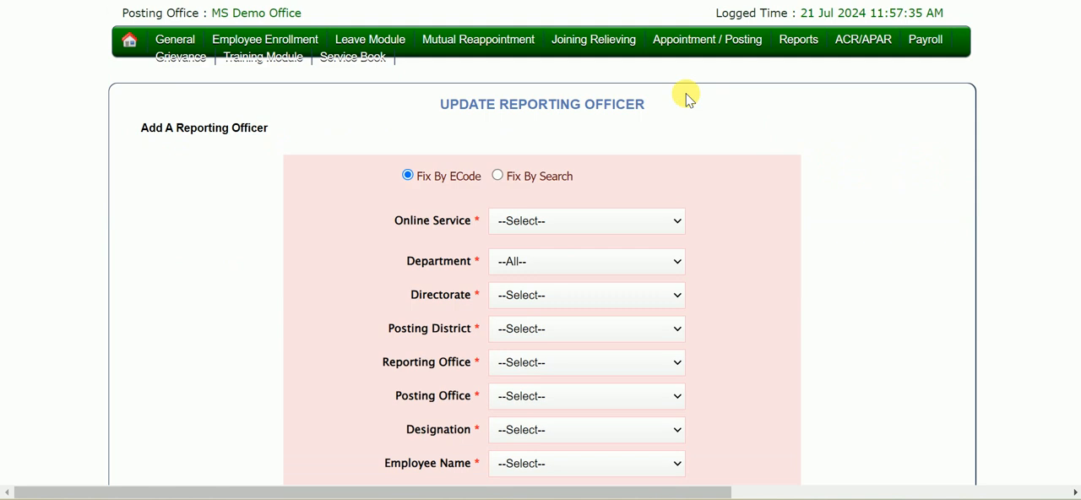
Step: Open the Apply Leave form under My Leave and check the reporting officer assigned to it
scroll(338, 171, "up", 3)
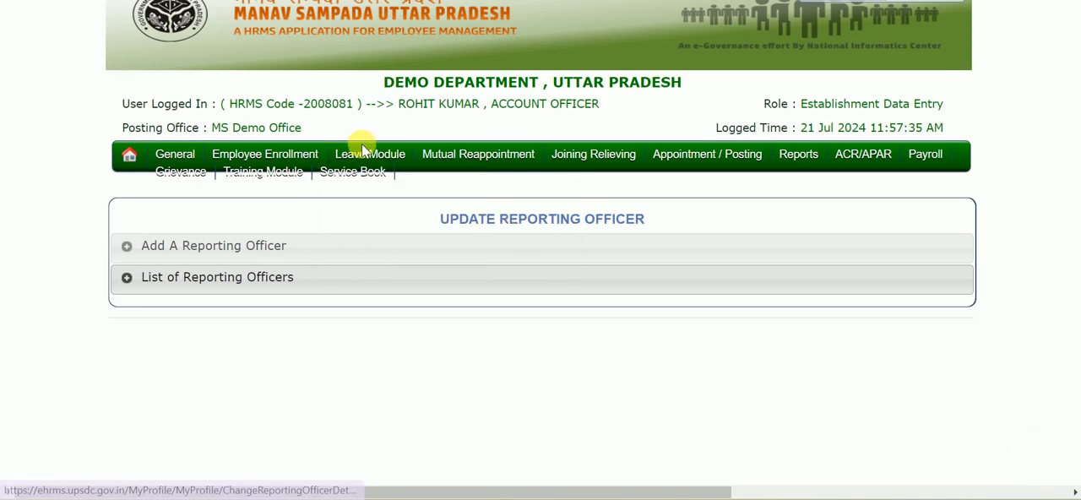
mouse_move(367, 156)
mouse_move(380, 186)
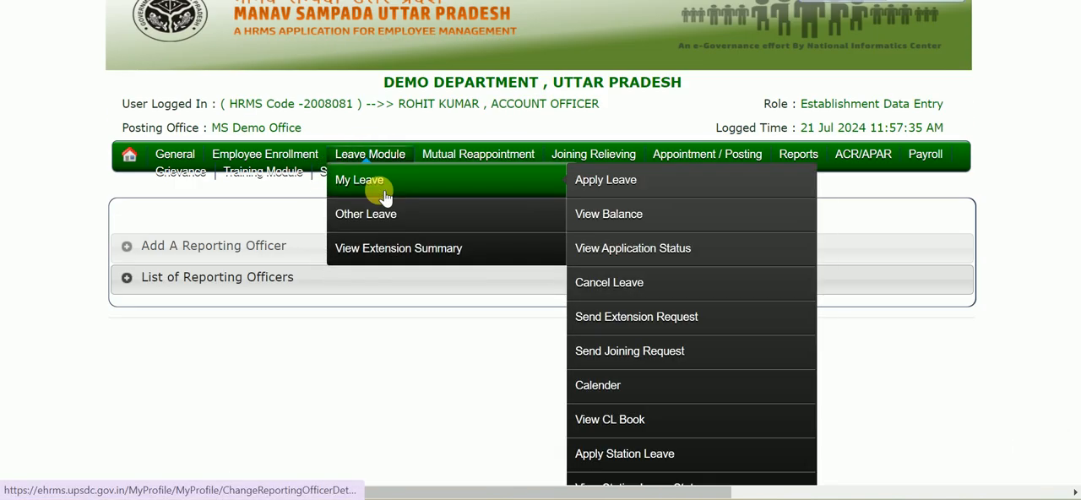
left_click(635, 187)
scroll(495, 483, "down", 2)
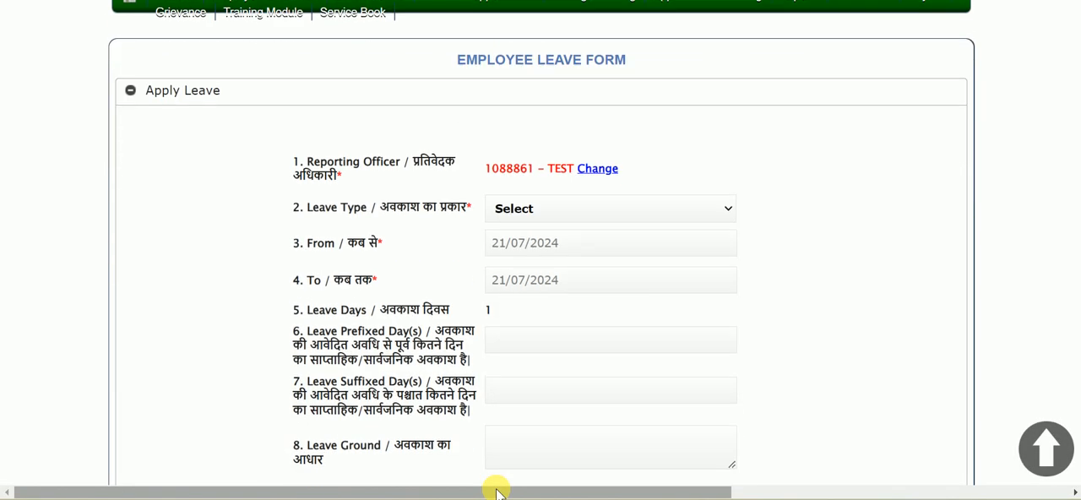
scroll(495, 490, "down", 1)
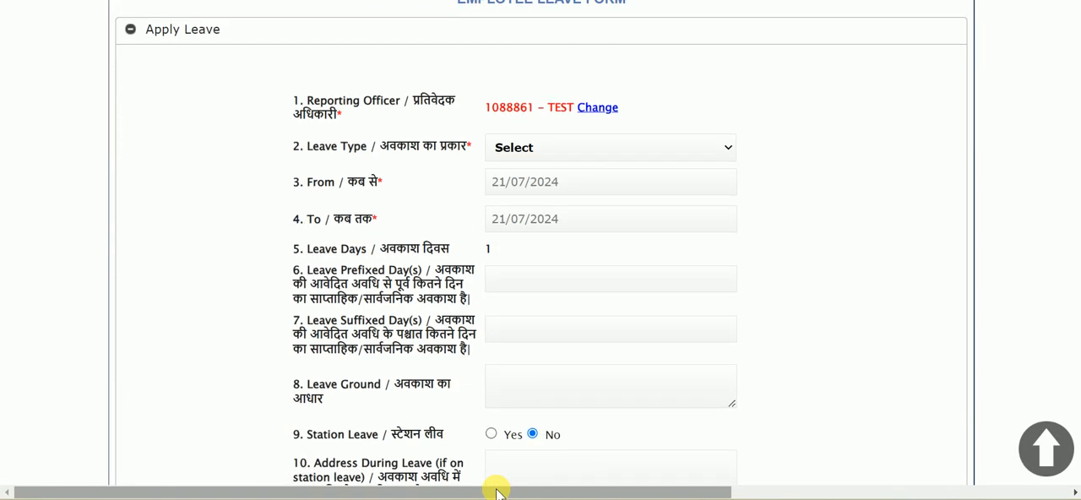
double_click(493, 111)
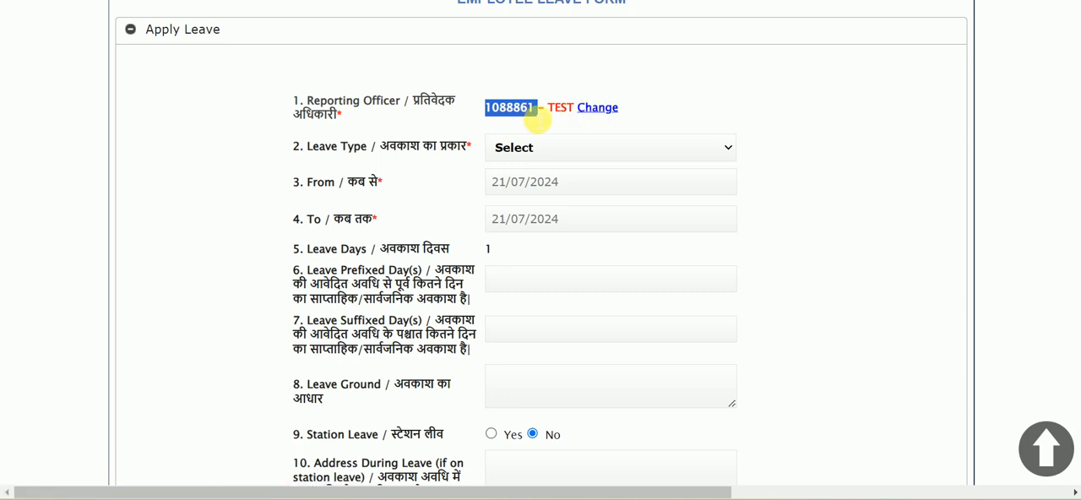
left_click(667, 98)
Step: Follow the leave form's option to change the reporting officer and expand the Add A Reporting Officer section
left_click(601, 107)
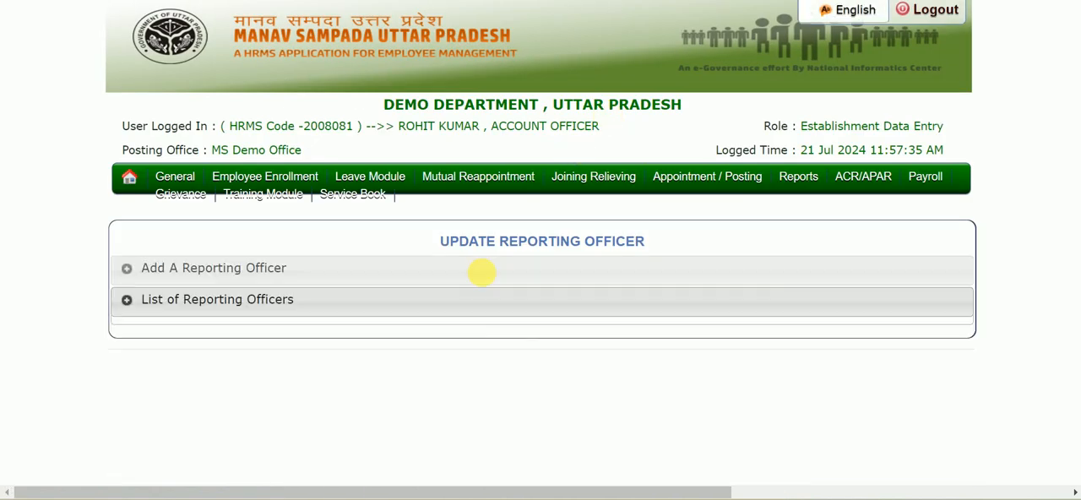
scroll(483, 275, "down", 1)
left_click(287, 204)
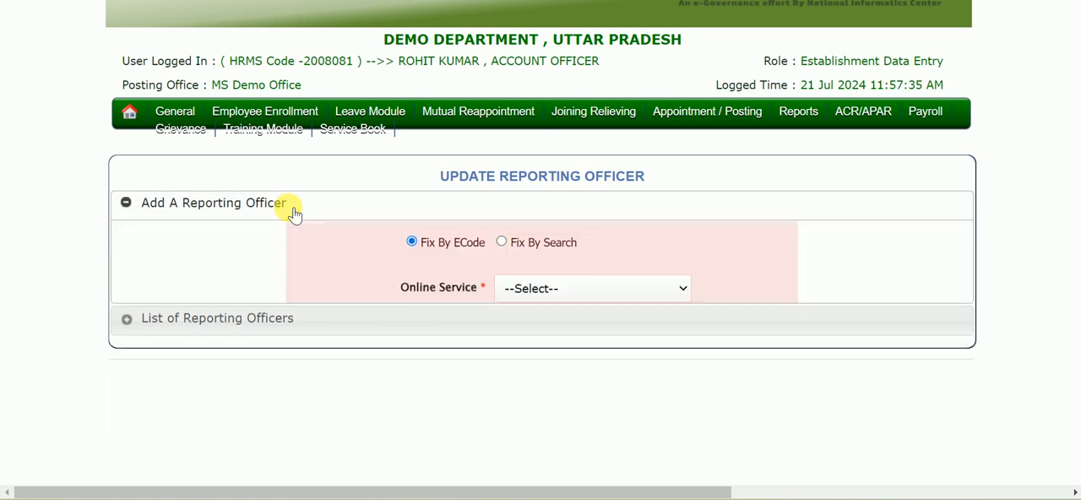
Step: Choose Leave as the online service, enter the reporting officer's eHRMS code, and view that officer's details
left_click(579, 294)
left_click(563, 333)
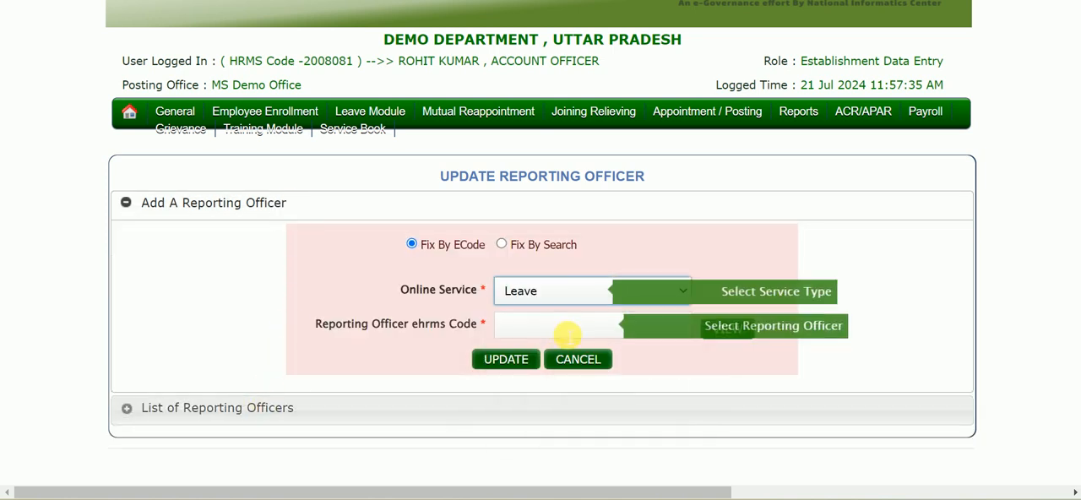
left_click(567, 336)
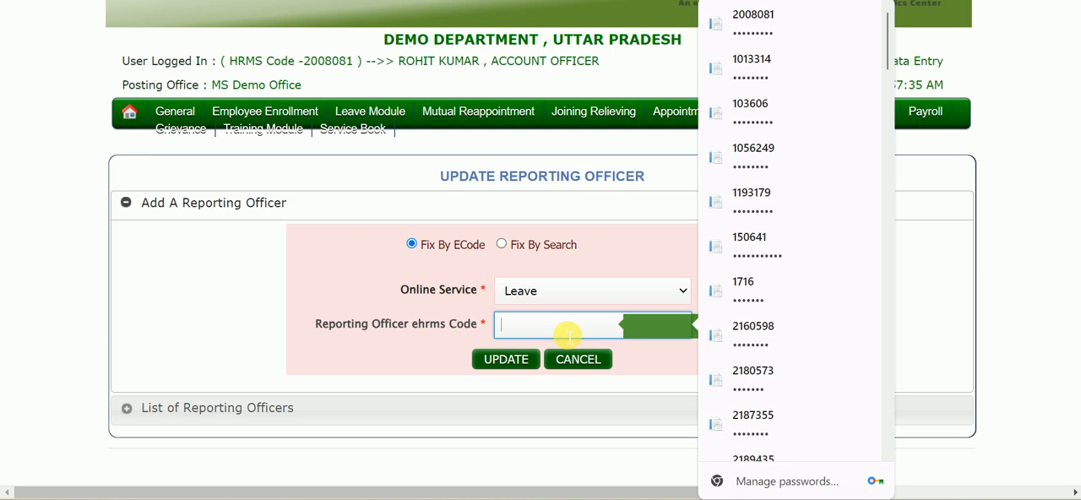
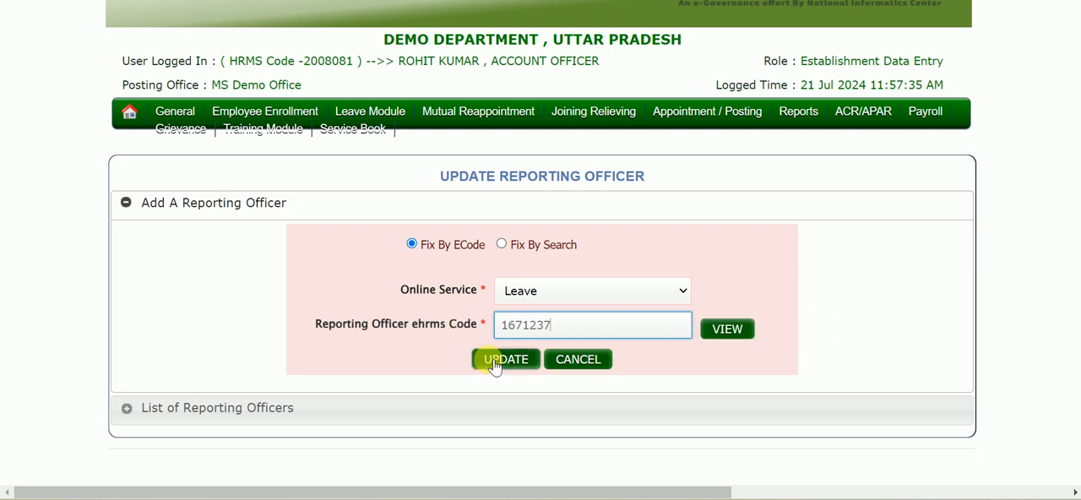
left_click(731, 334)
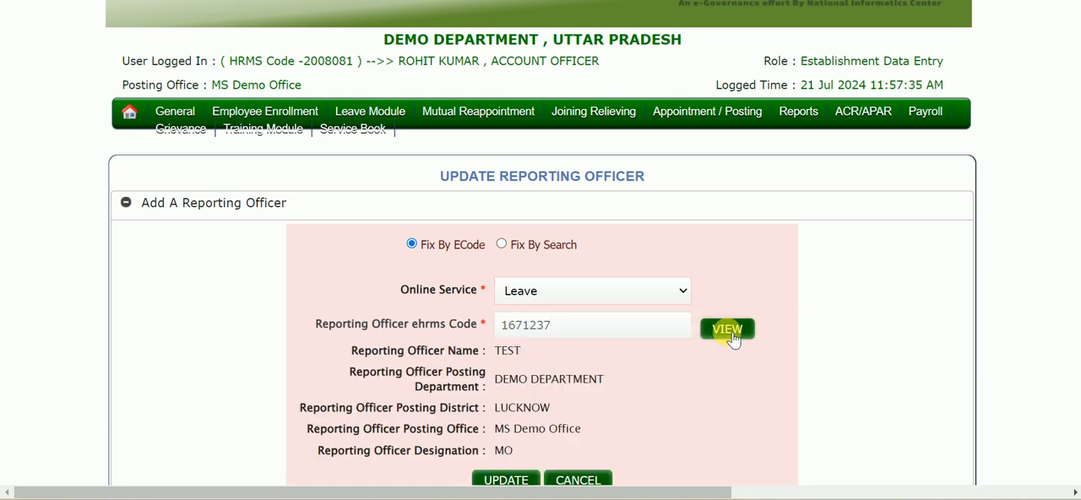
scroll(635, 395, "down", 1)
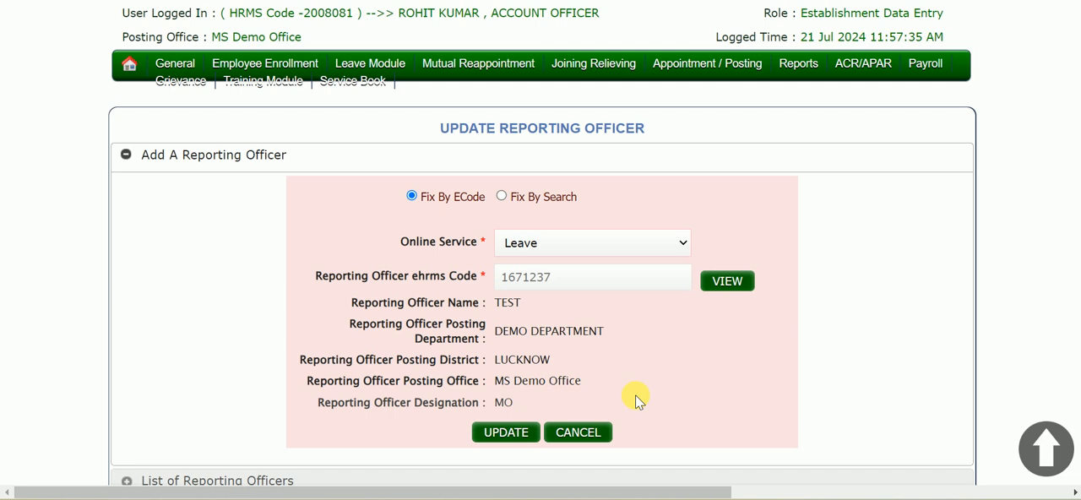
Step: Replace the eHRMS code with a different reporting officer's code and view the replacement officer's details
double_click(579, 278)
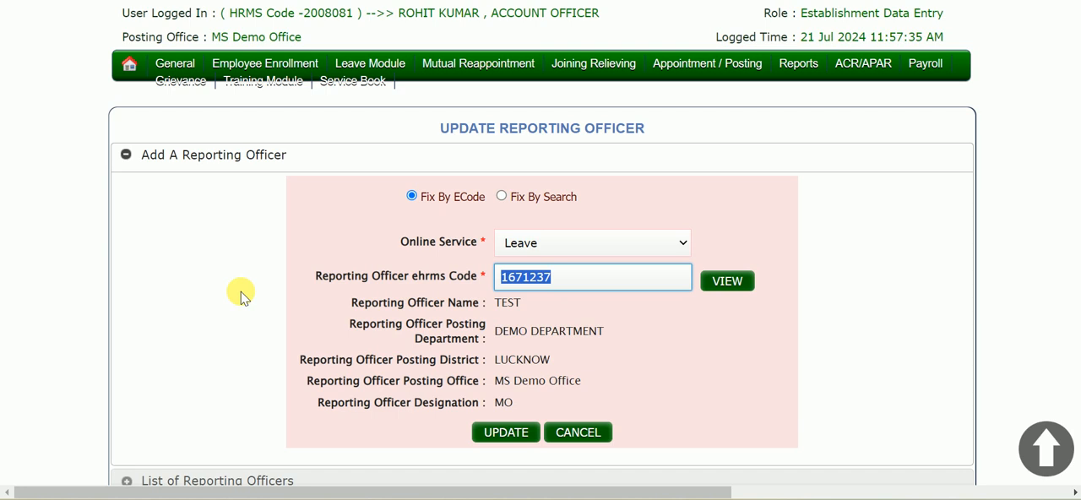
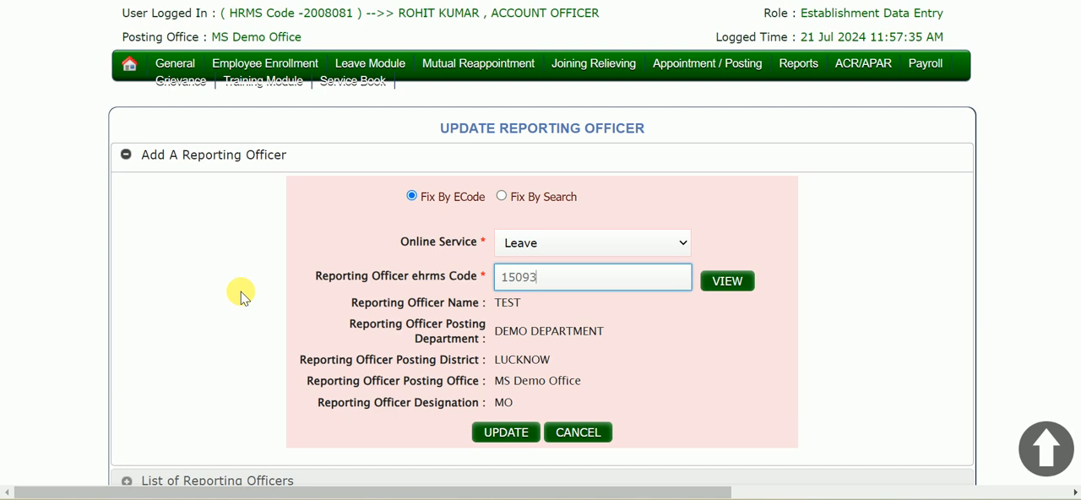
left_click(727, 282)
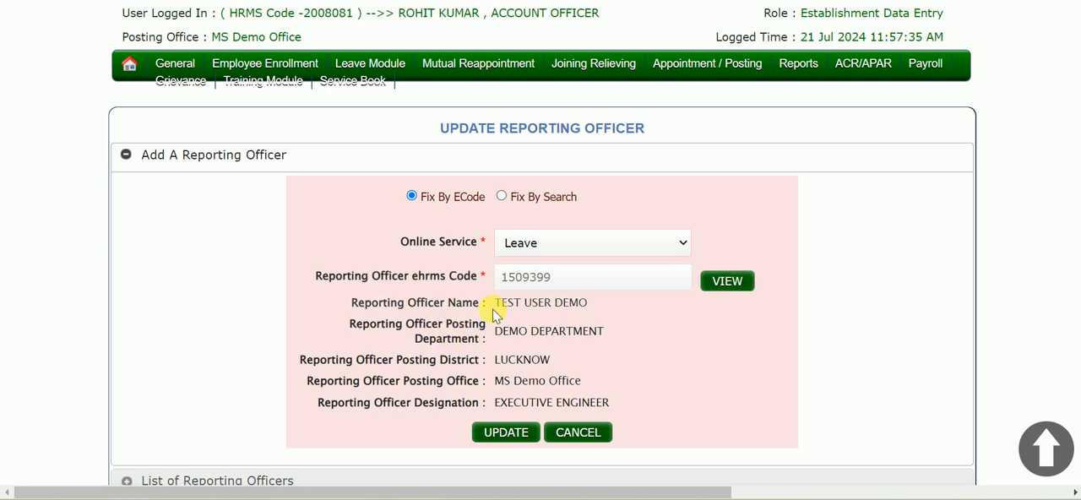
Step: Submit the chosen reporting officer for the Leave service and confirm the update
left_click(502, 435)
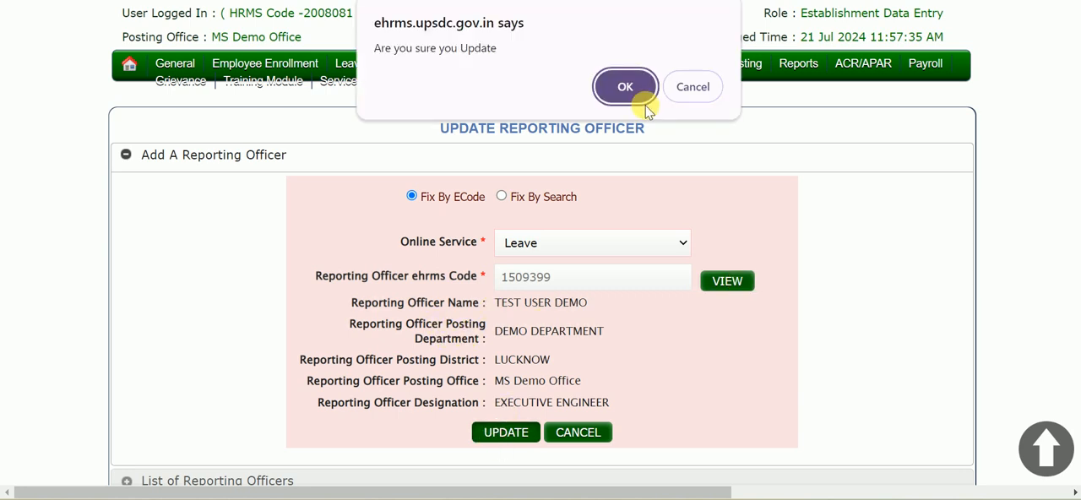
left_click(623, 86)
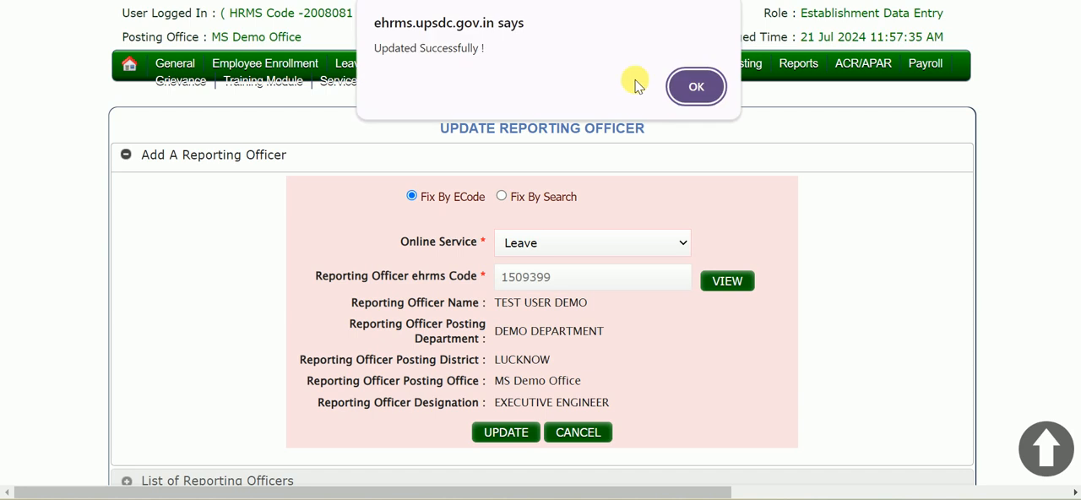
left_click(696, 86)
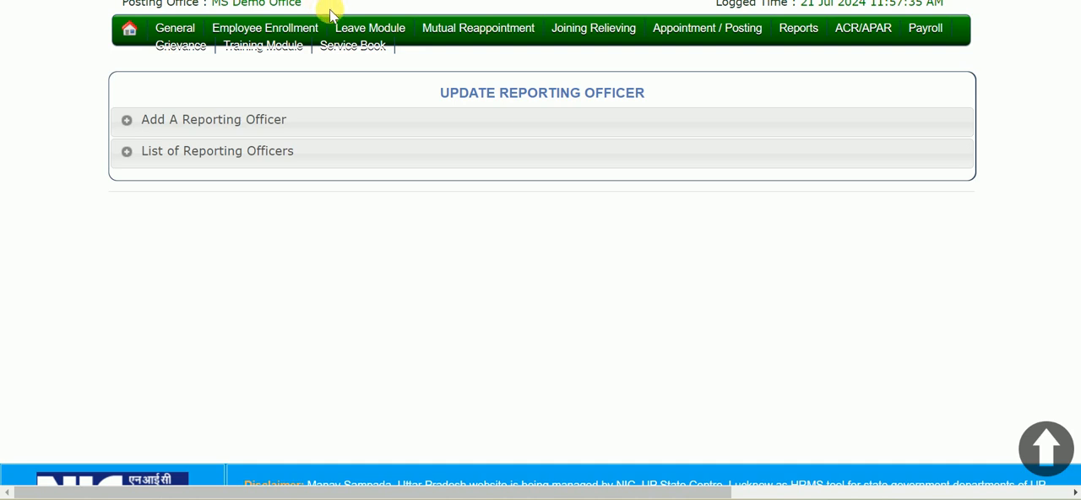
Step: Open Cancel Leave under My Leave, view the Study Leave applications, and check their cancellation request status
mouse_move(345, 23)
mouse_move(376, 61)
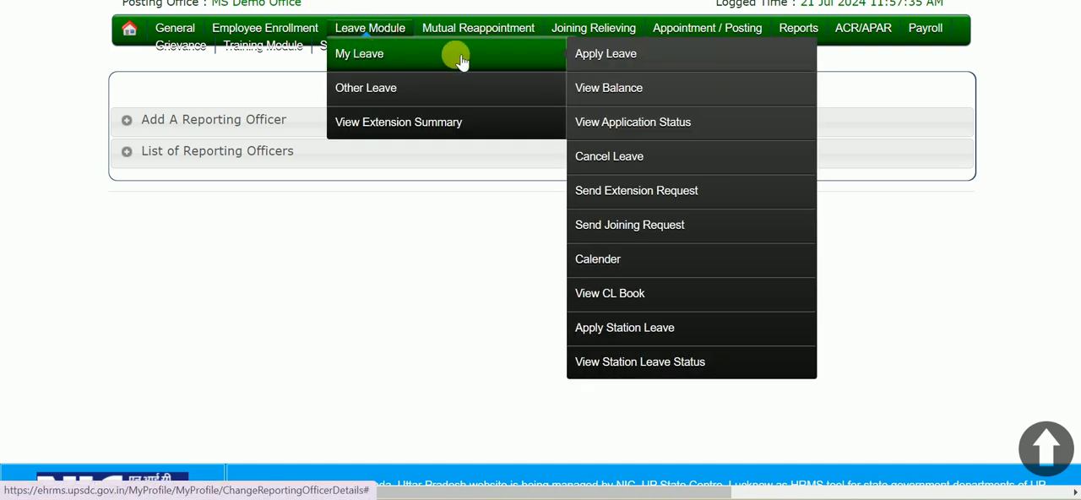
left_click(609, 157)
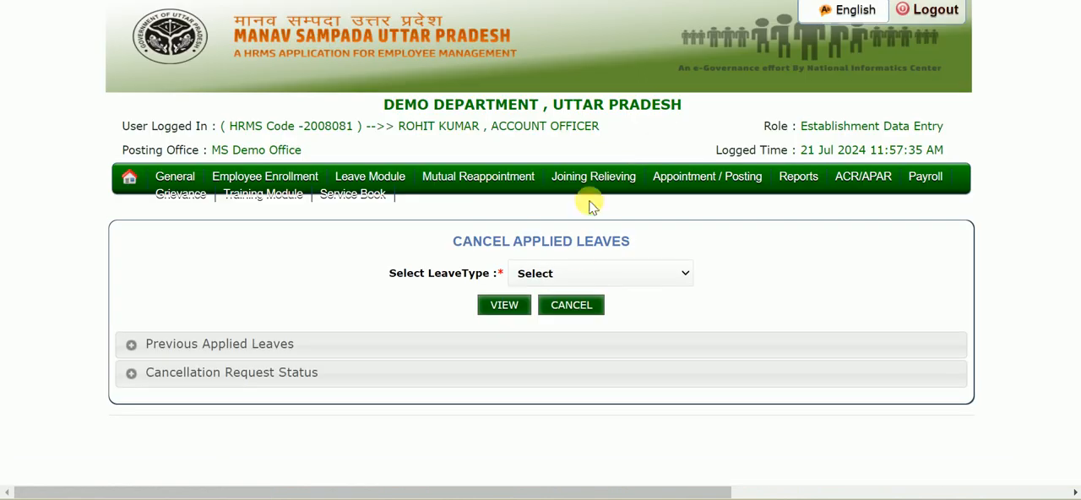
left_click(590, 273)
left_click(574, 319)
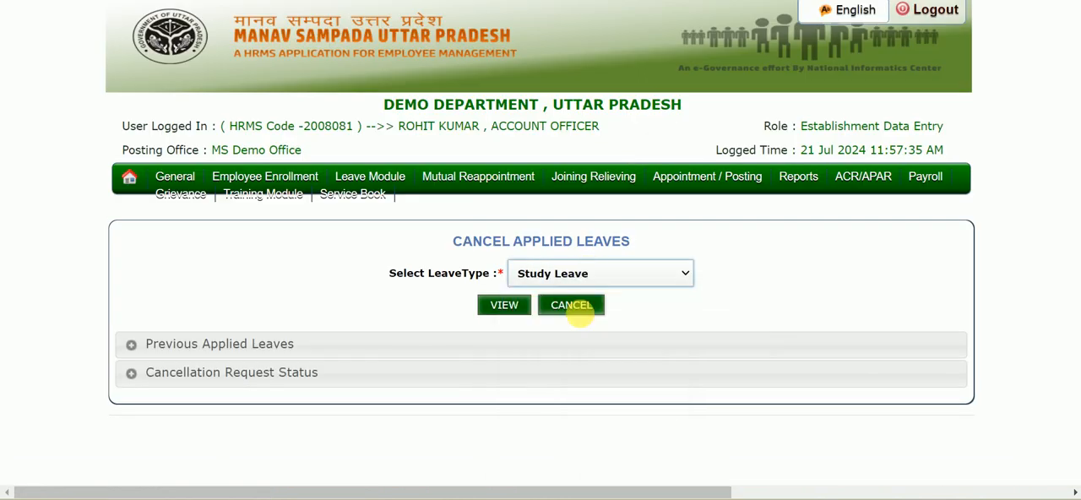
left_click(509, 309)
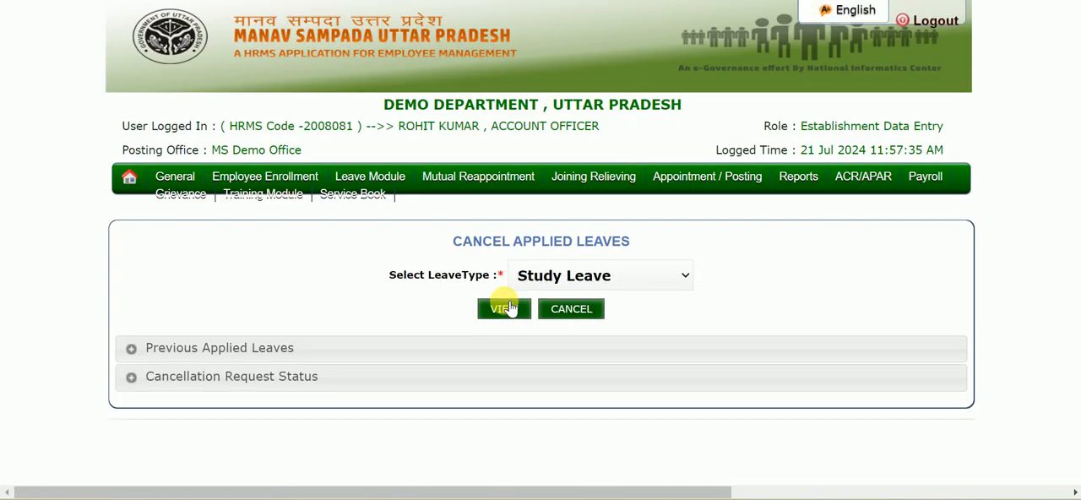
scroll(509, 309, "down", 2)
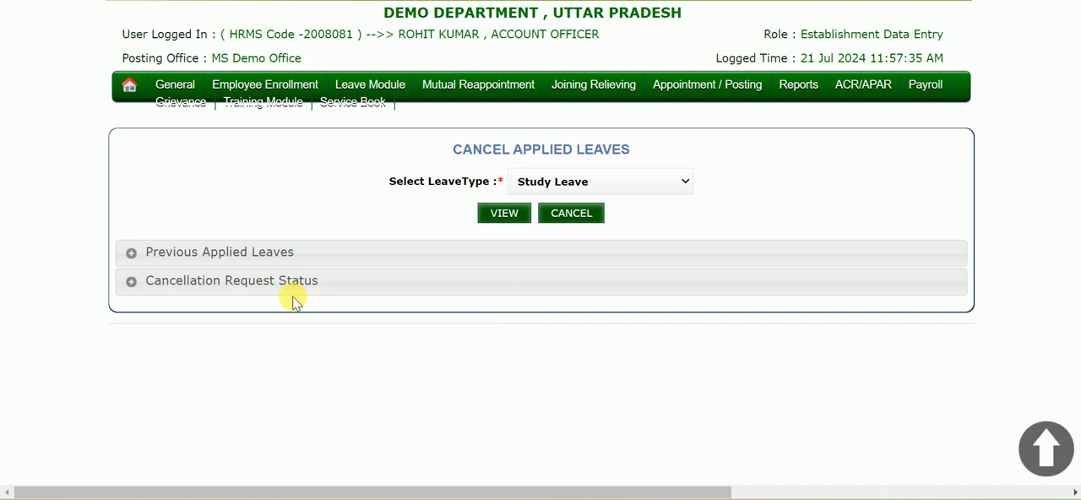
left_click(237, 281)
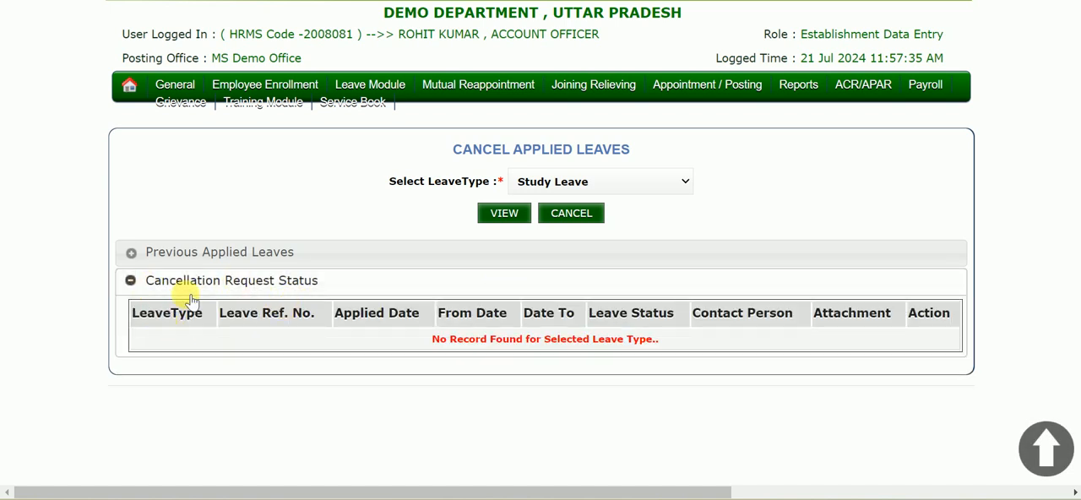
Step: Open Send Joining Request under My Leave and check the pending and approved joining status sections
left_click_drag(490, 84, 355, 86)
mouse_move(354, 86)
mouse_move(512, 138)
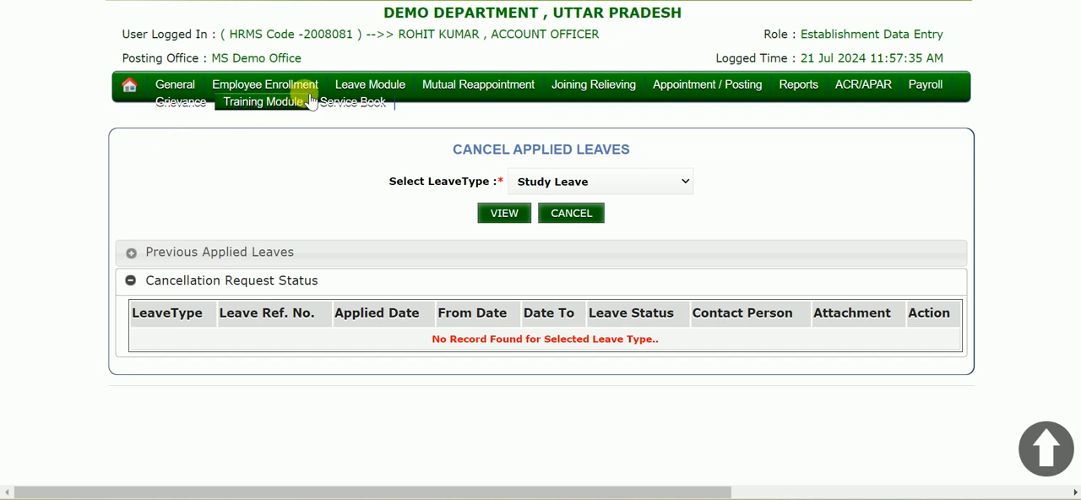
mouse_move(417, 116)
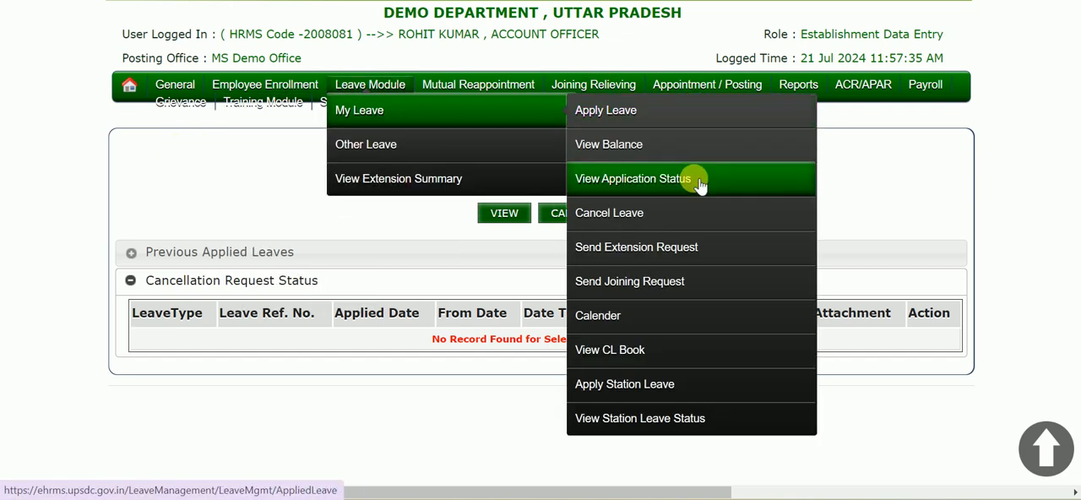
left_click(652, 285)
scroll(642, 282, "down", 1)
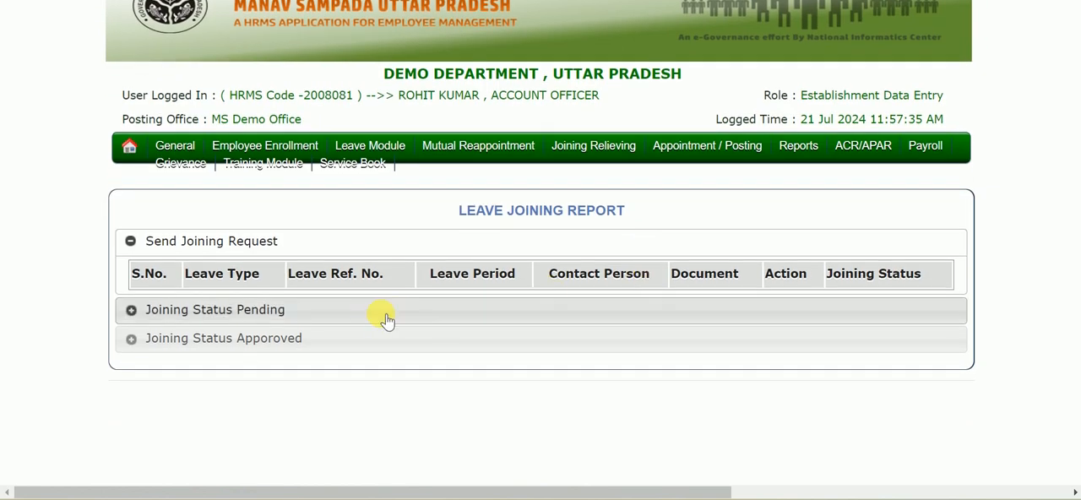
left_click(376, 310)
left_click(357, 339)
Step: Return to Cancel Leave under My Leave and view the previously applied Casual Leave applications
mouse_move(364, 152)
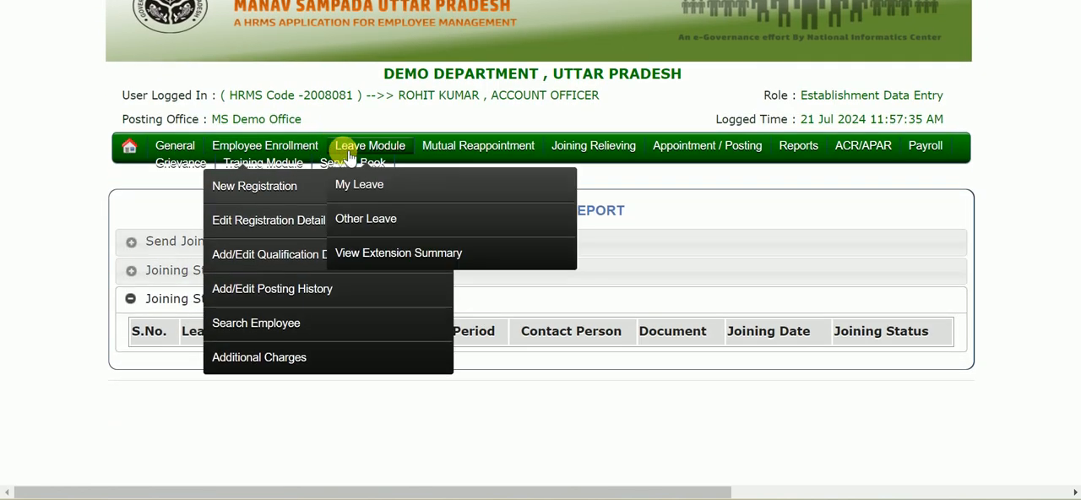
mouse_move(342, 172)
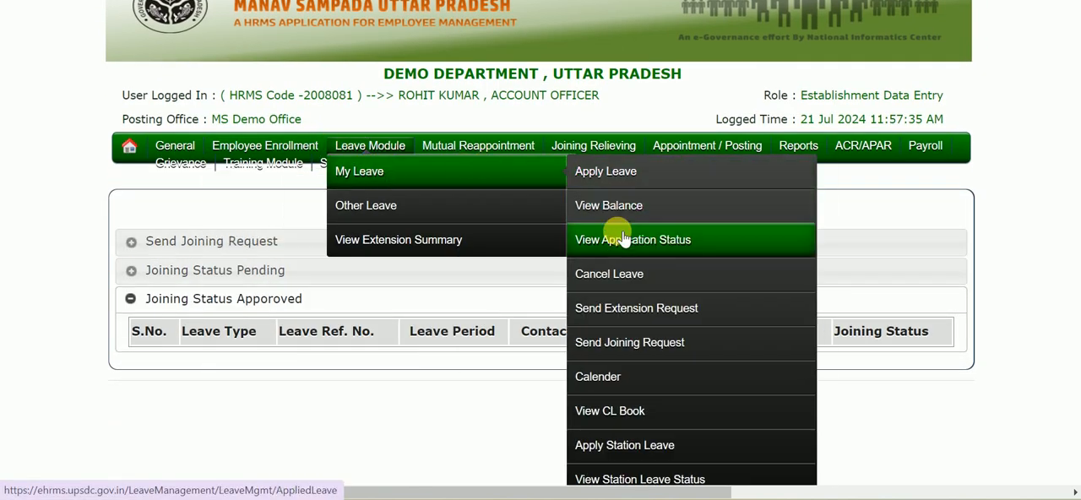
left_click(626, 282)
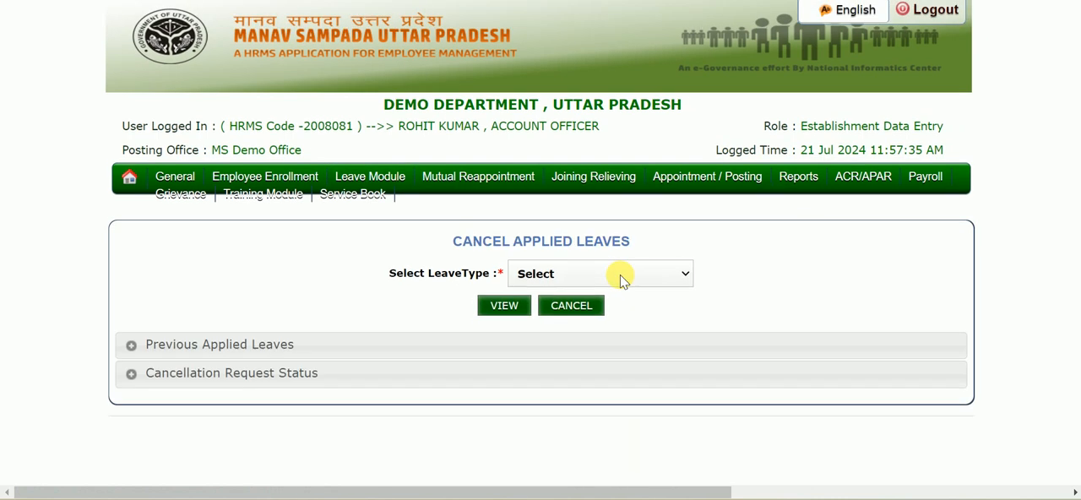
scroll(546, 275, "down", 2)
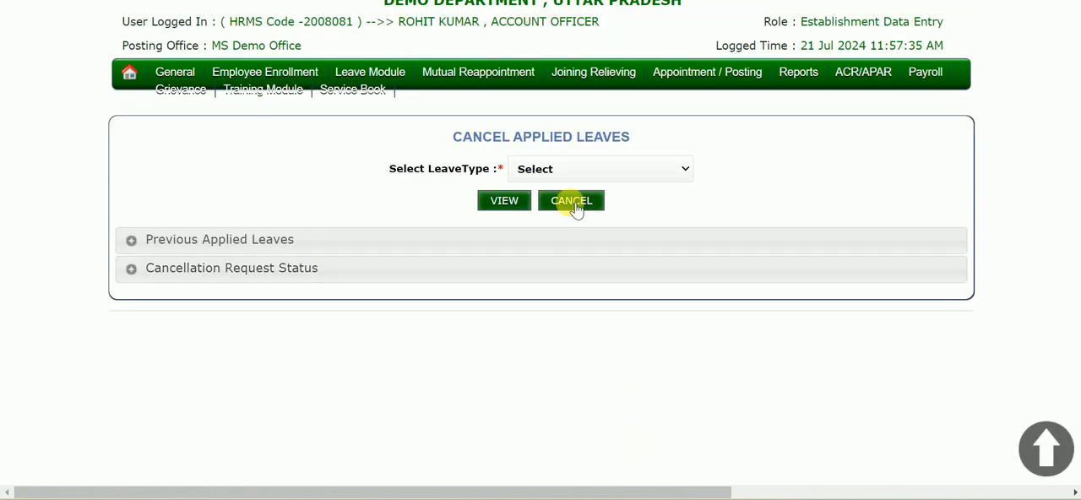
left_click(617, 171)
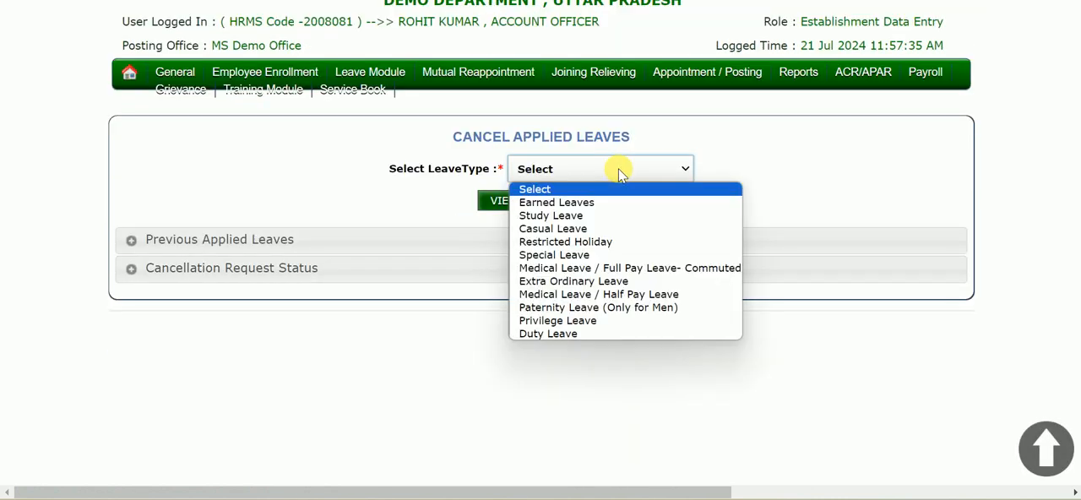
left_click(608, 229)
left_click(523, 205)
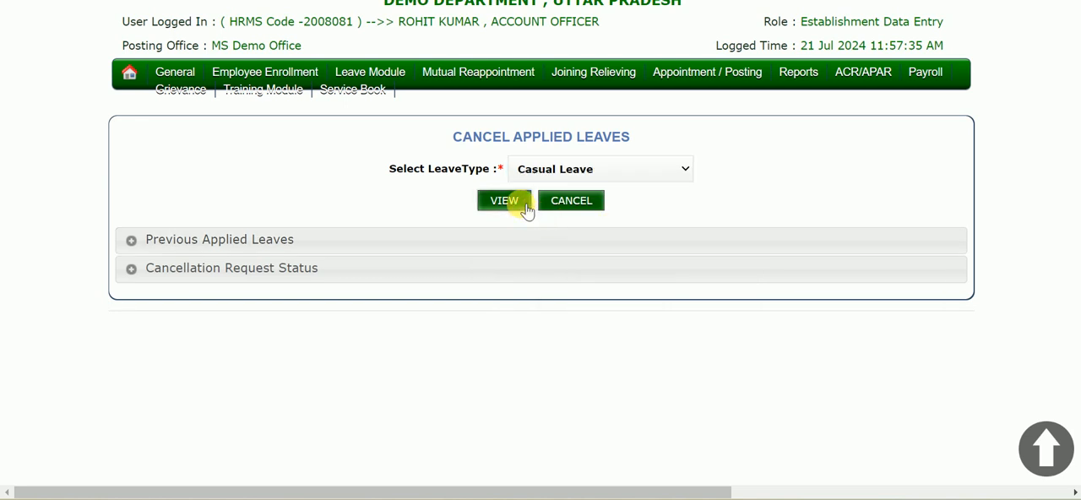
scroll(523, 241, "down", 2)
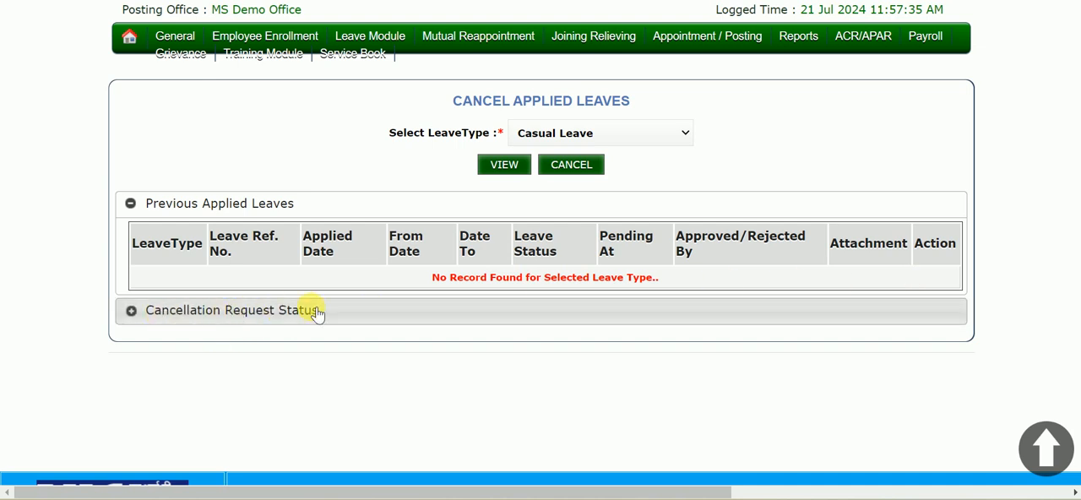
Step: Expand Cancellation Request Status for Casual Leave and examine its Contact Person and Action columns
left_click(355, 317)
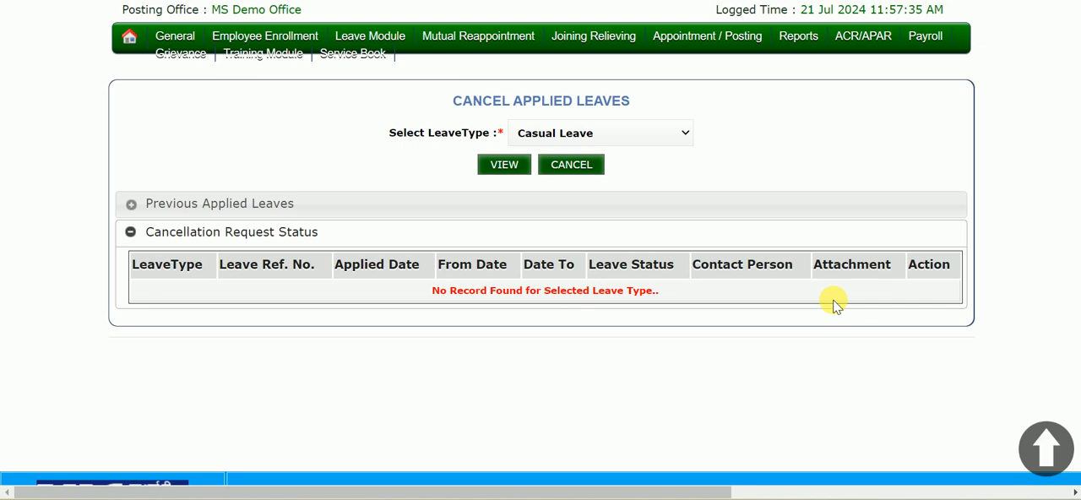
left_click_drag(691, 261, 786, 264)
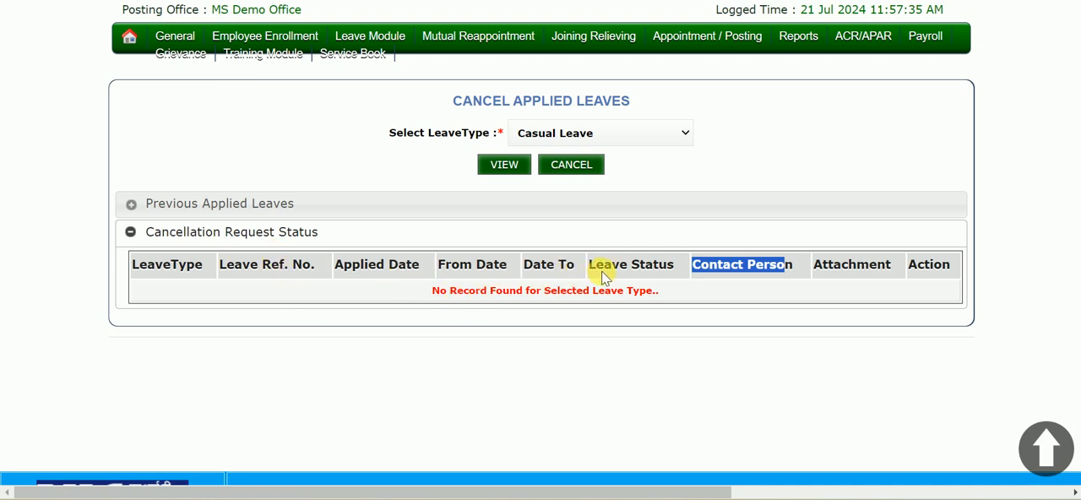
left_click(718, 302)
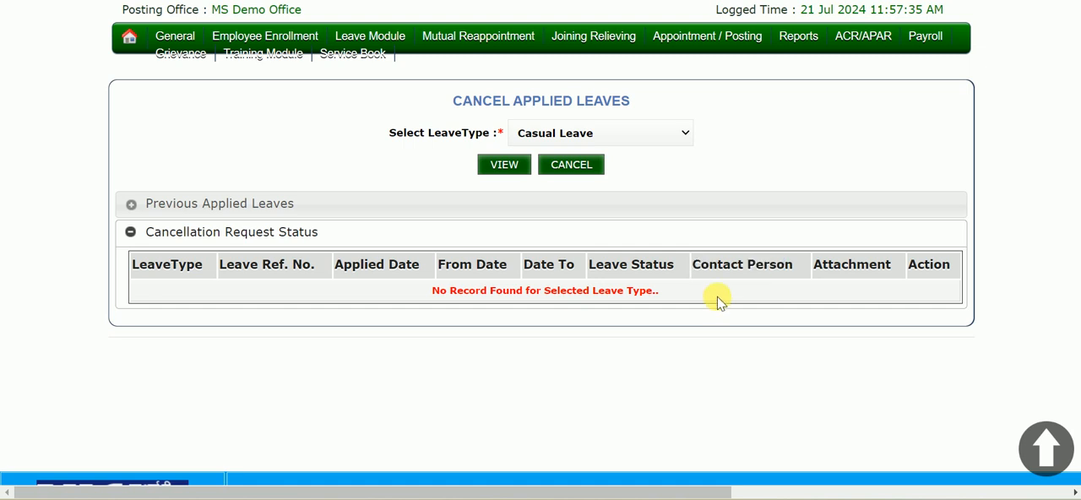
double_click(957, 268)
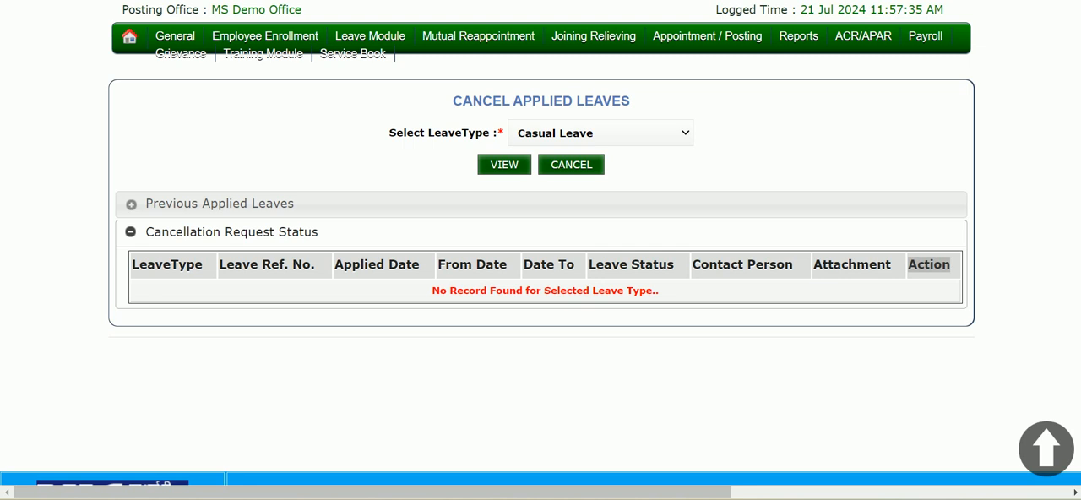
Step: Bring up the Other Leave options of the Leave Module
mouse_move(357, 30)
mouse_move(364, 98)
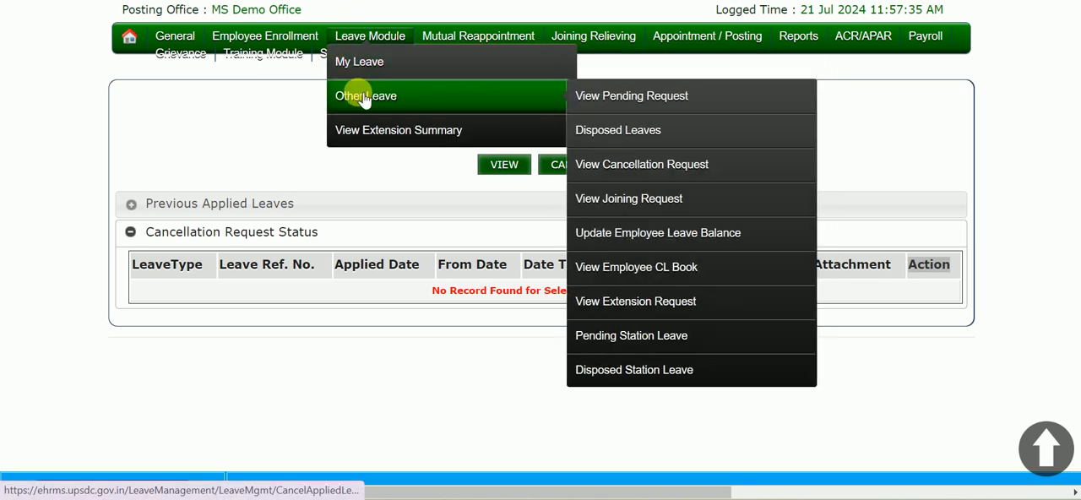